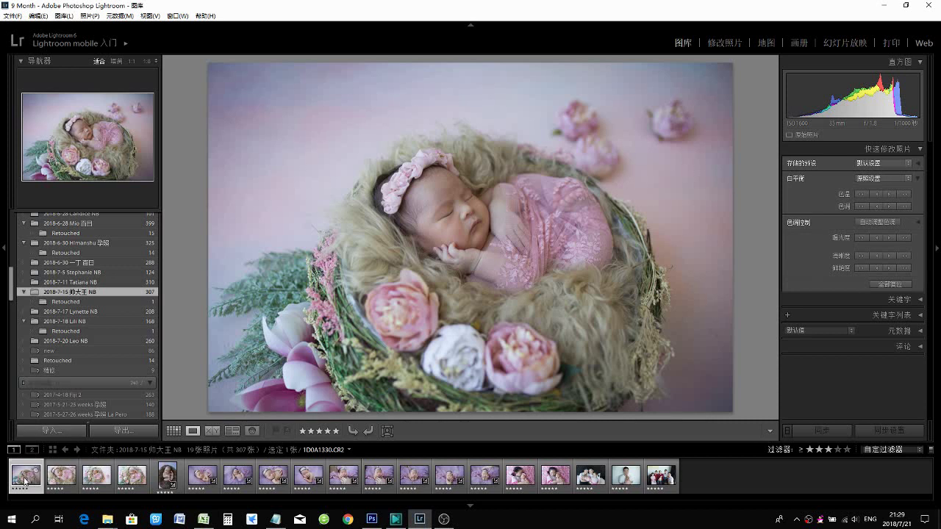
- In Develop, set Exposure +0.19, Contrast +13, Highlights -45, Shadows +21, Whites -19, Blacks +13, lower vibrance
click(720, 43)
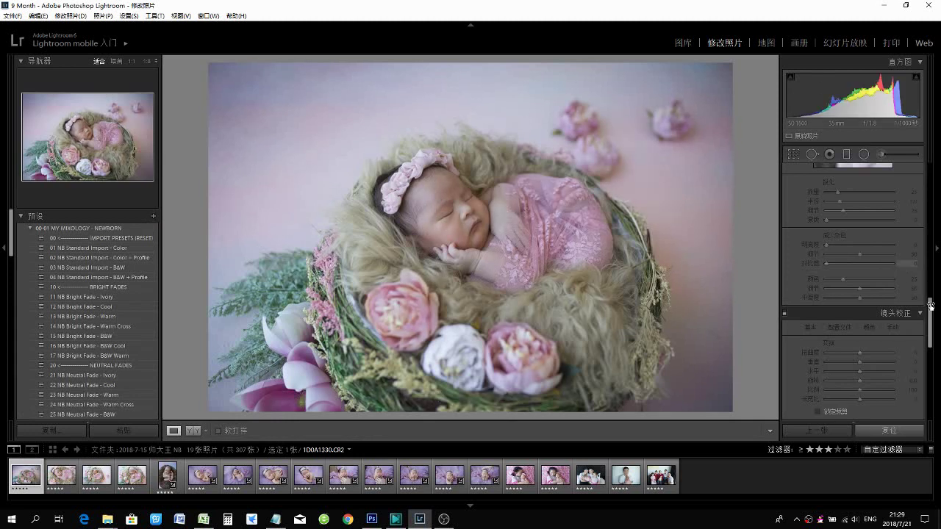
click(931, 186)
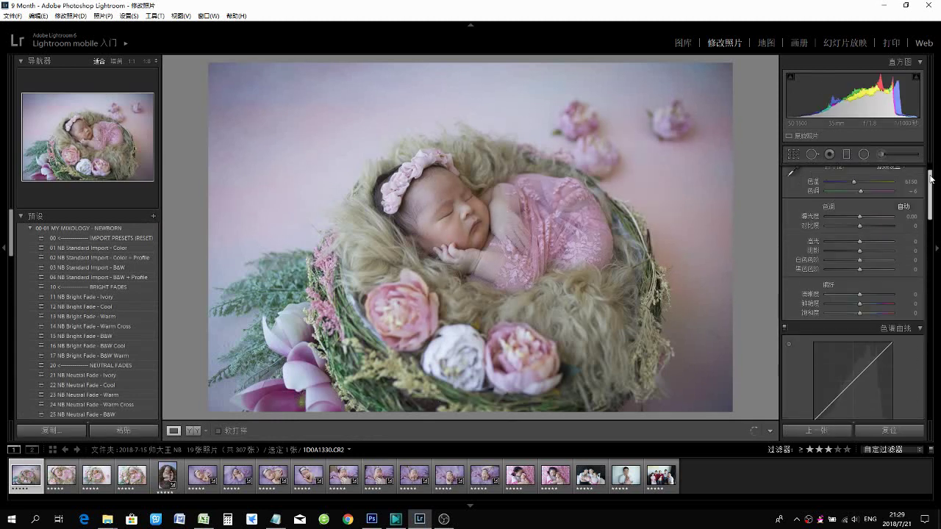
scroll(861, 213, up, 3)
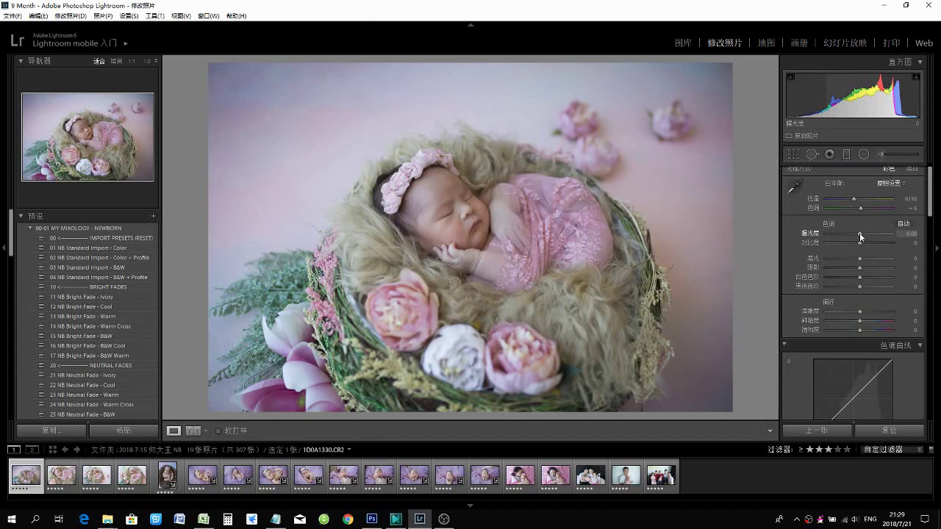
drag(859, 233, 863, 245)
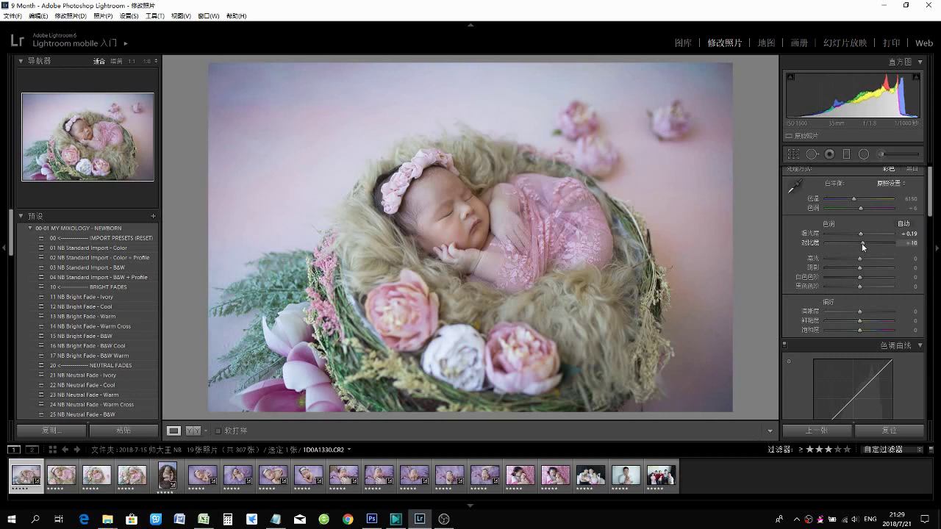
mouse_move(859, 258)
mouse_down()
mouse_move(843, 259)
mouse_move(847, 277)
mouse_move(868, 269)
mouse_move(865, 286)
mouse_up()
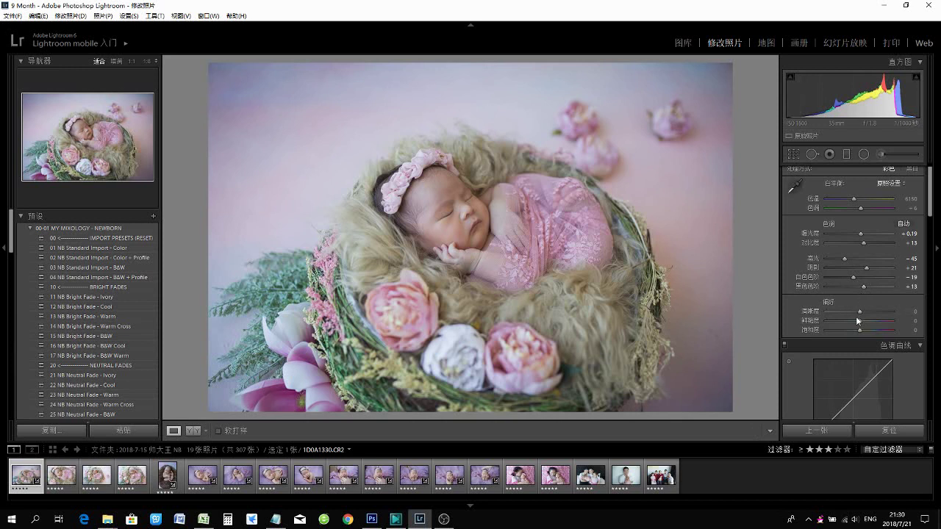
drag(859, 321, 860, 333)
- Set the tone curve to Highlights -26, Lights -2 and Darks +3
scroll(804, 332, down, 2)
drag(854, 328, 840, 328)
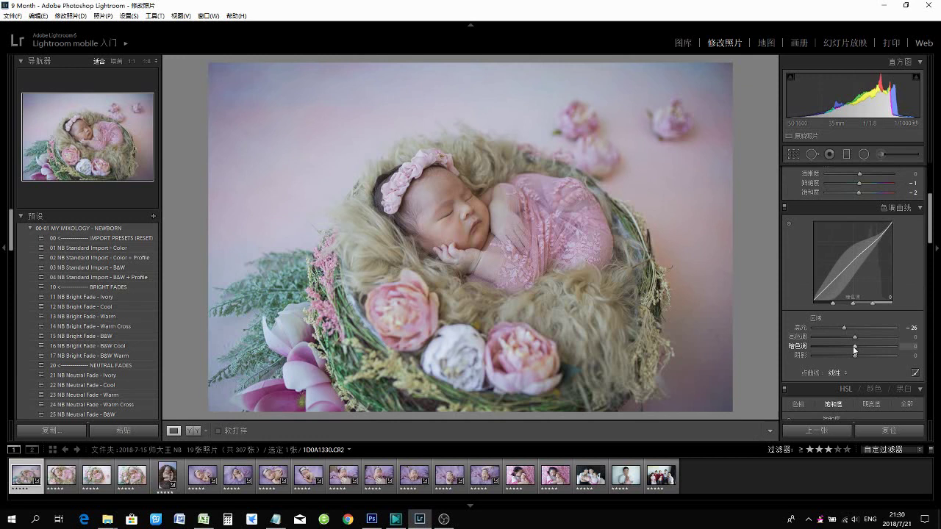
drag(854, 345, 853, 338)
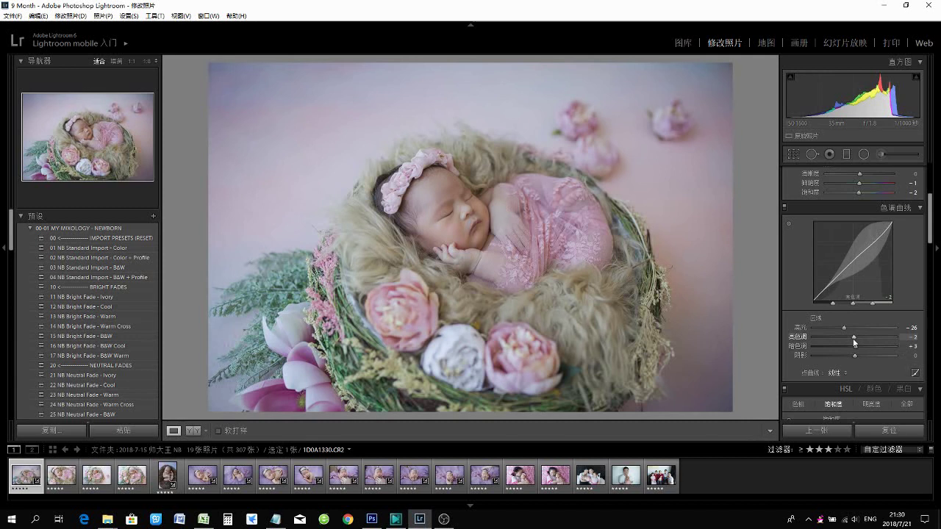
- Lower HSL saturation of Orange to -11 and Yellow to -8
scroll(851, 323, down, 3)
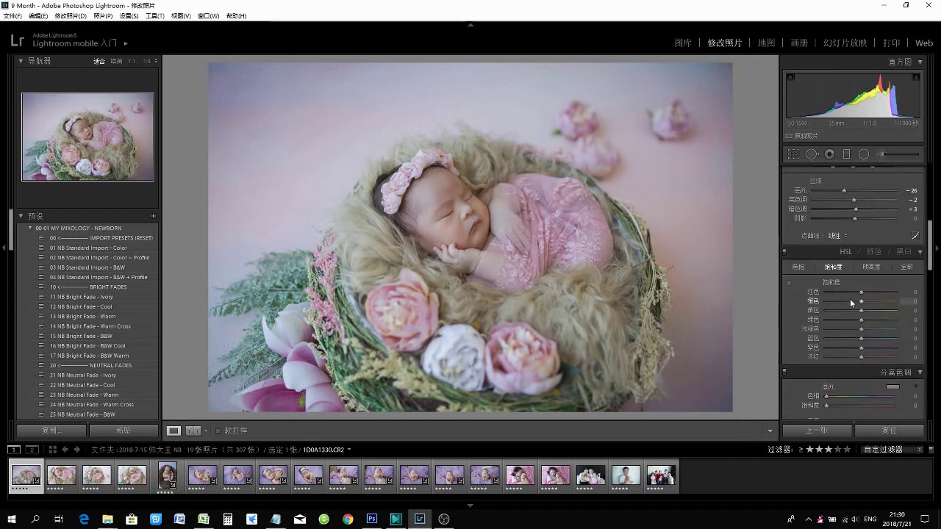
drag(855, 300, 857, 303)
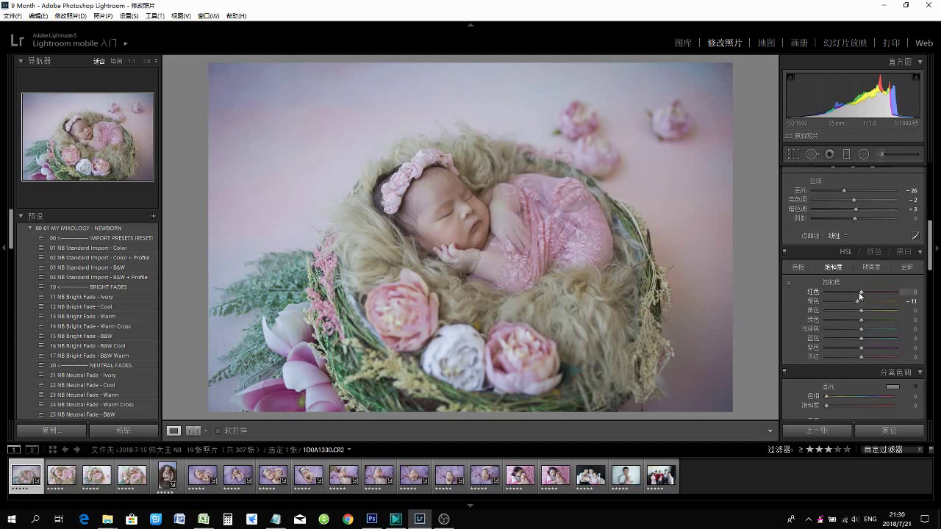
drag(860, 311, 857, 316)
- Apply manual lens correction with Rotate -1.3, a slight Distortion fix and Constrain Crop on
scroll(796, 381, down, 3)
scroll(796, 385, down, 3)
scroll(798, 386, down, 2)
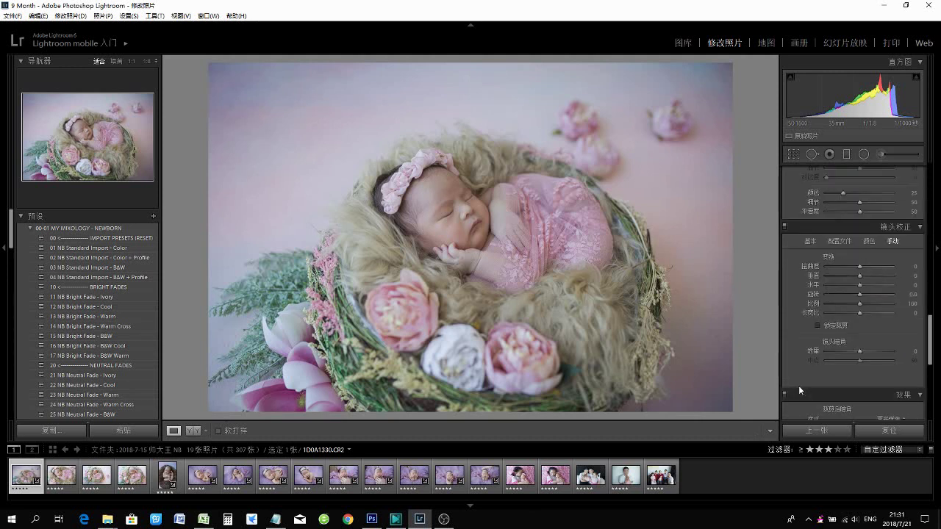
drag(860, 295, 855, 296)
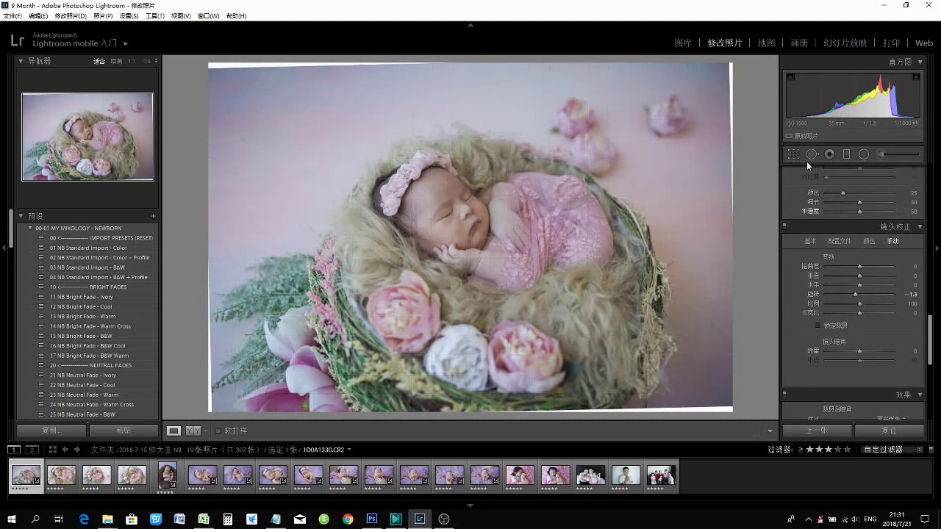
click(818, 325)
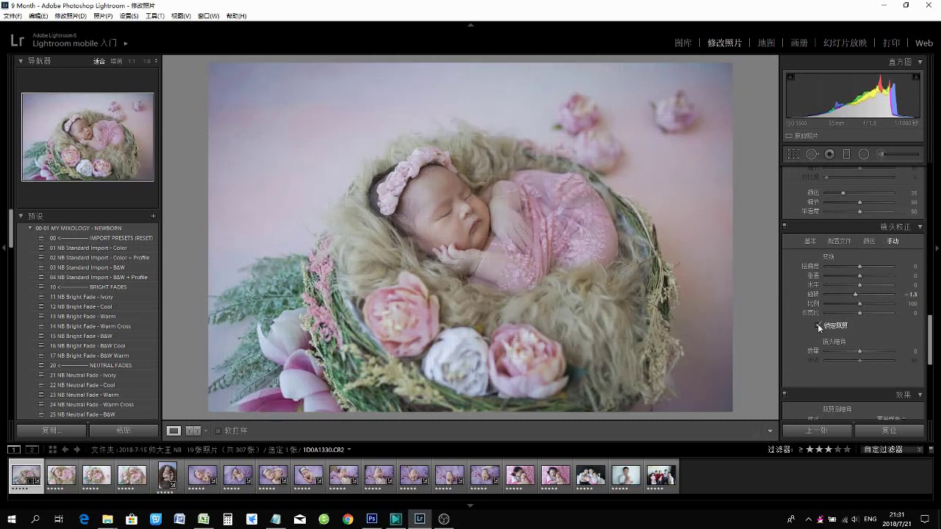
drag(855, 295, 856, 296)
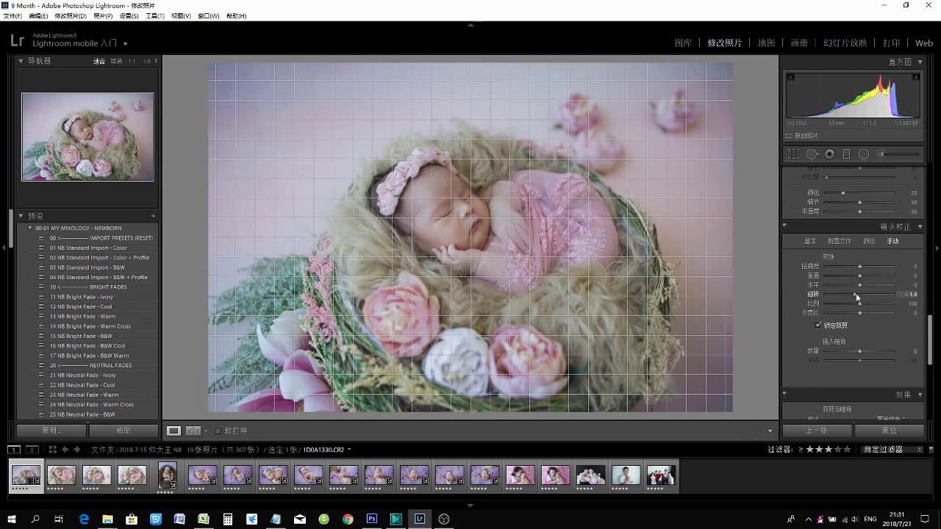
drag(858, 266, 861, 270)
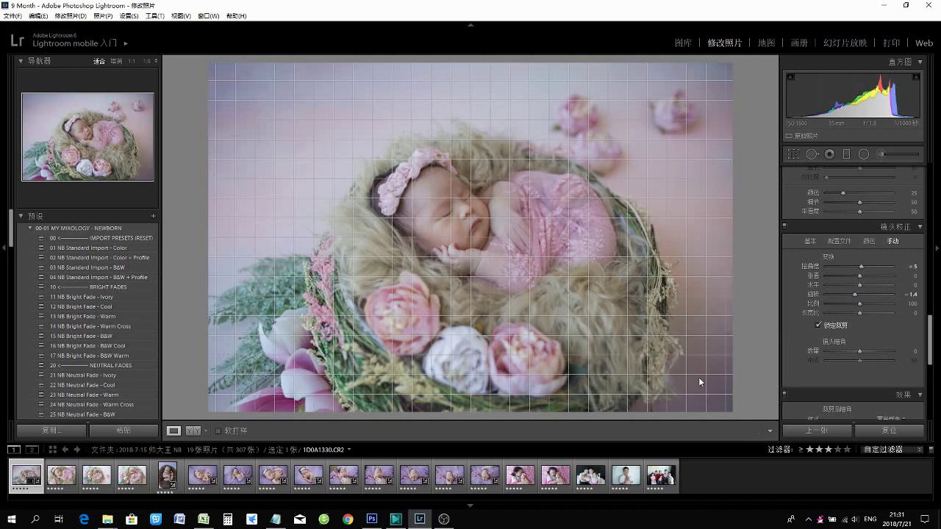
drag(854, 294, 857, 294)
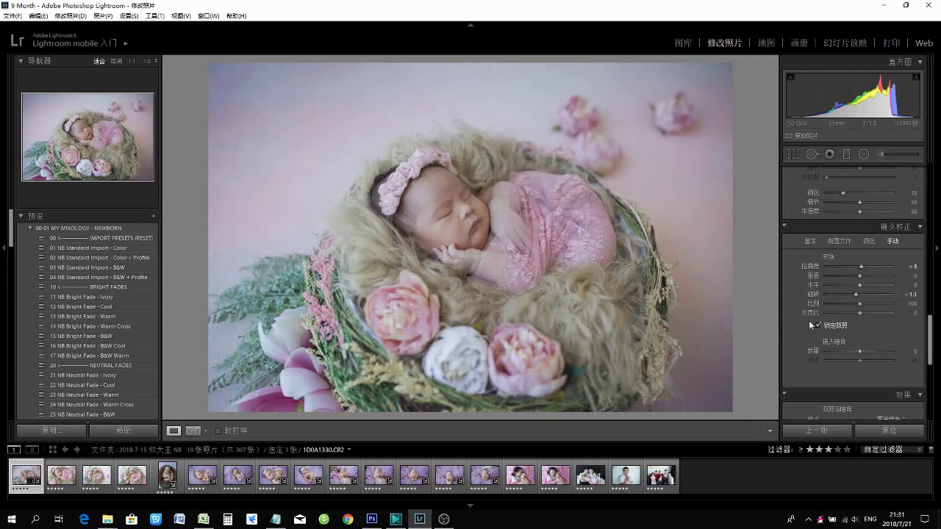
- Tighten the crop frame toward the top-right and commit it
click(793, 153)
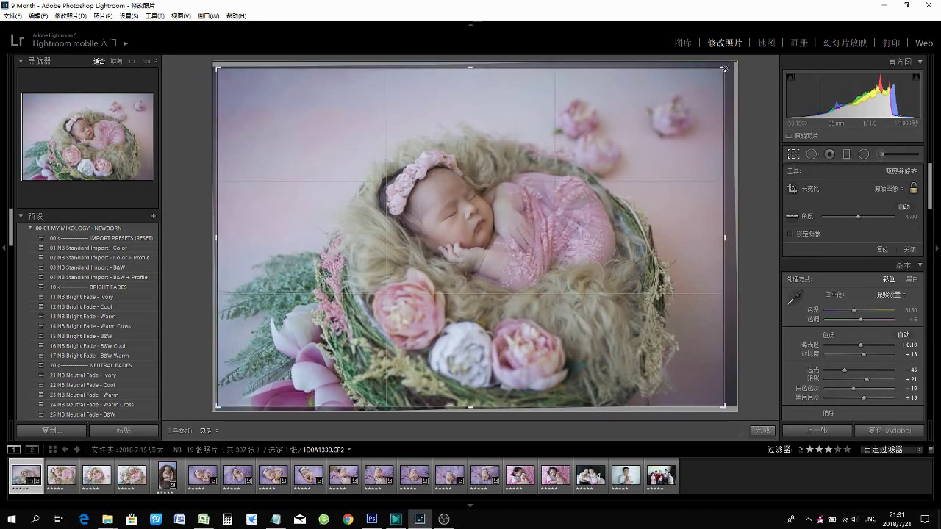
drag(724, 69, 726, 67)
double_click(680, 118)
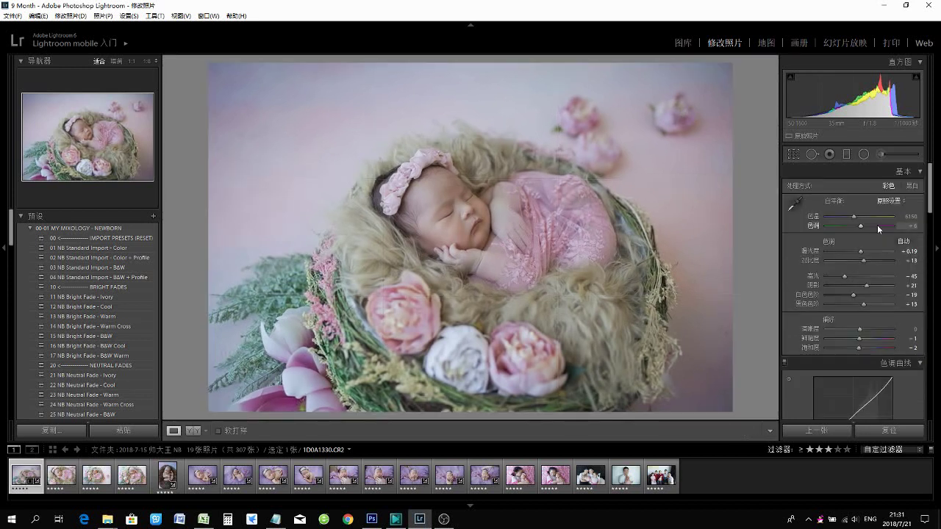
- Set sharpening Amount 78, Radius 1.3 and luminance noise reduction 43
scroll(809, 300, down, 5)
scroll(803, 300, down, 3)
scroll(804, 299, down, 3)
scroll(803, 300, down, 3)
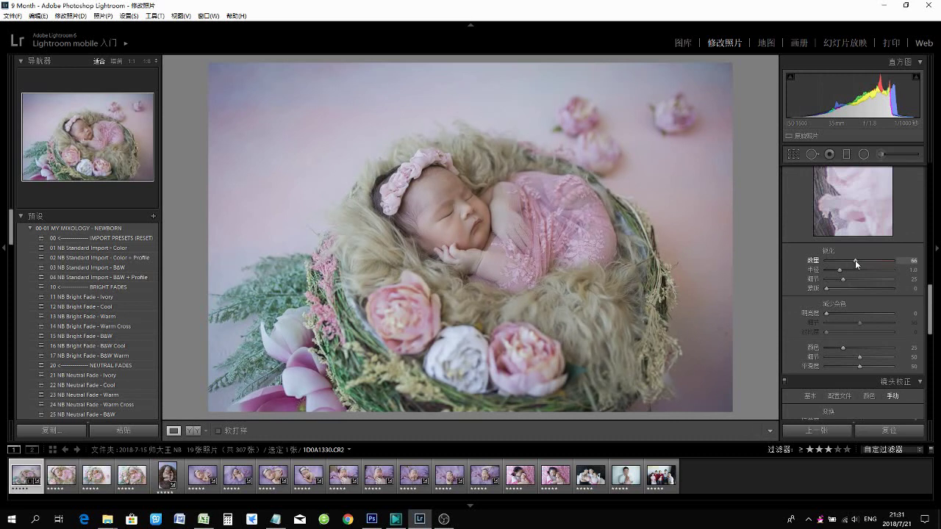
drag(858, 261, 848, 270)
click(850, 312)
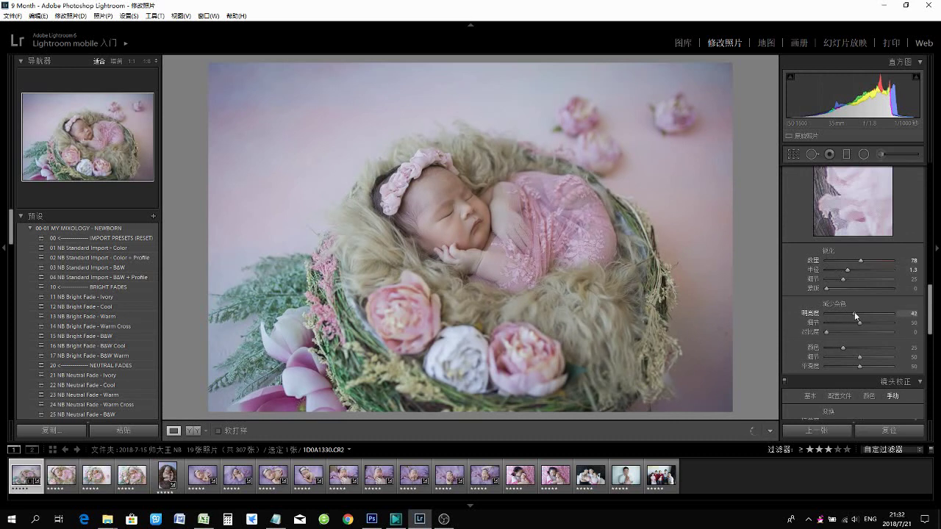
drag(854, 312, 855, 312)
- Back in the Basic panel, set Highlights -19, Vibrance +8 and Saturation +4
scroll(812, 293, up, 2)
scroll(813, 294, up, 3)
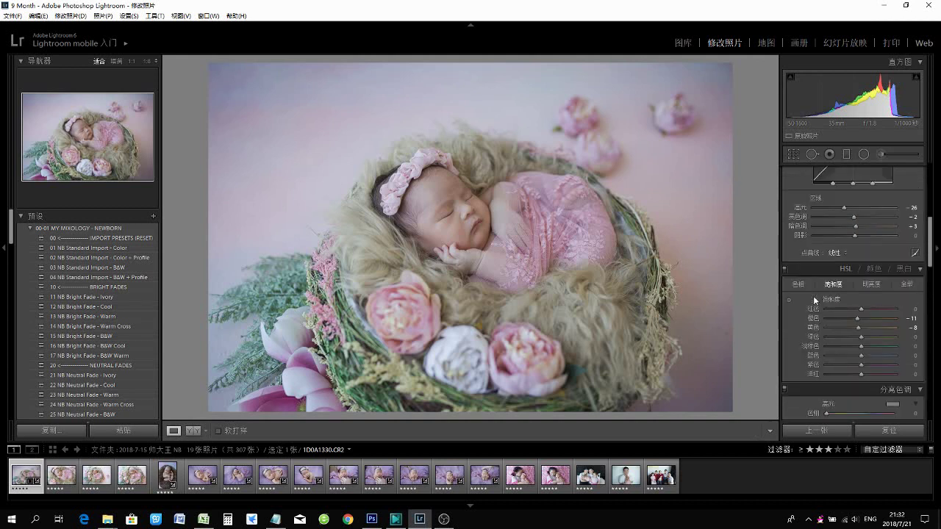
scroll(812, 296, up, 2)
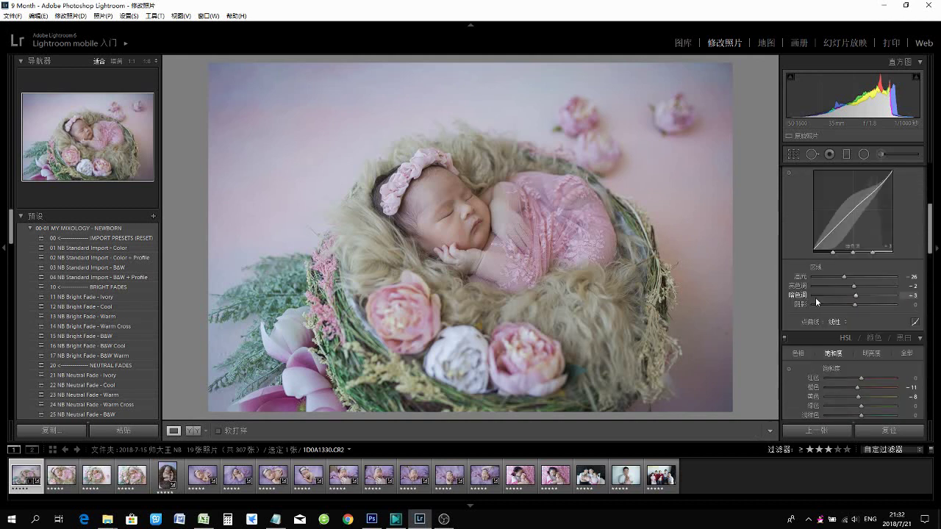
scroll(815, 296, up, 2)
scroll(818, 286, up, 2)
scroll(820, 270, up, 2)
drag(842, 275, 854, 276)
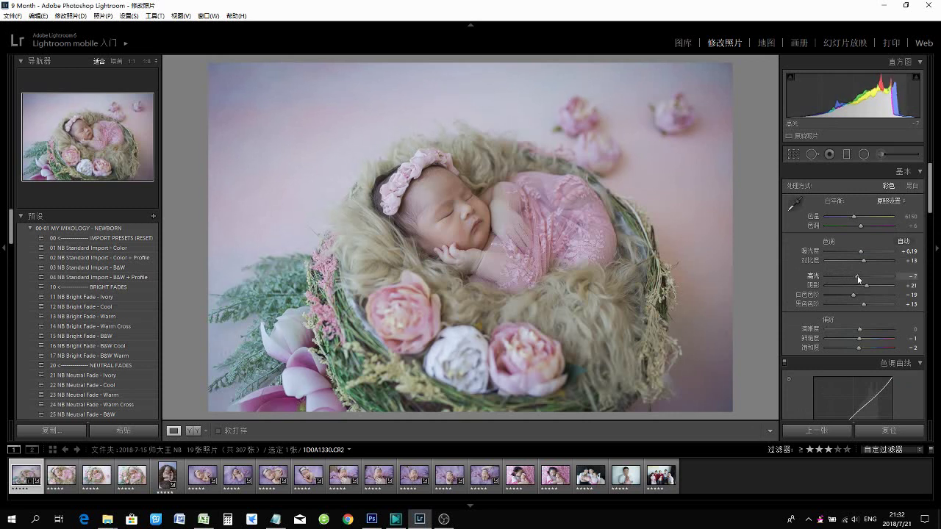
drag(853, 276, 854, 277)
drag(858, 339, 861, 352)
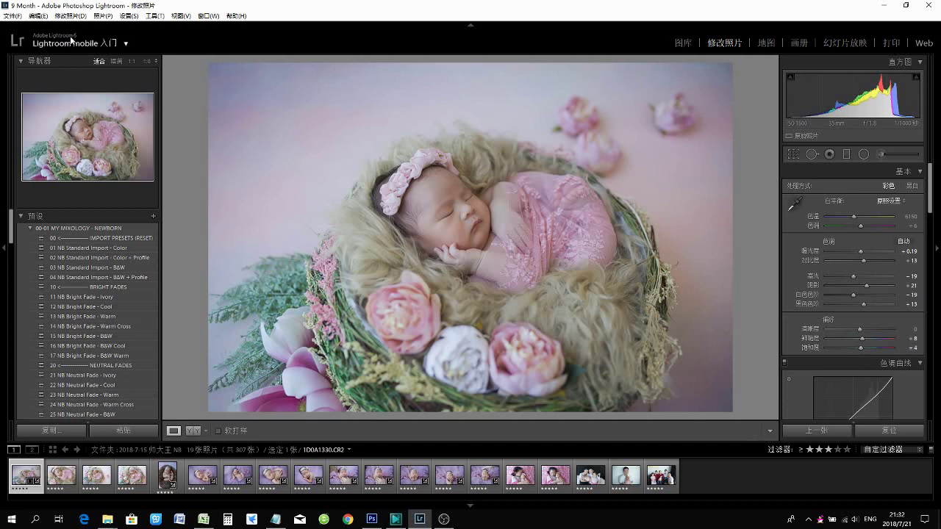
- Compare the before and after edits side by side, then return to single-photo view
click(15, 16)
click(29, 124)
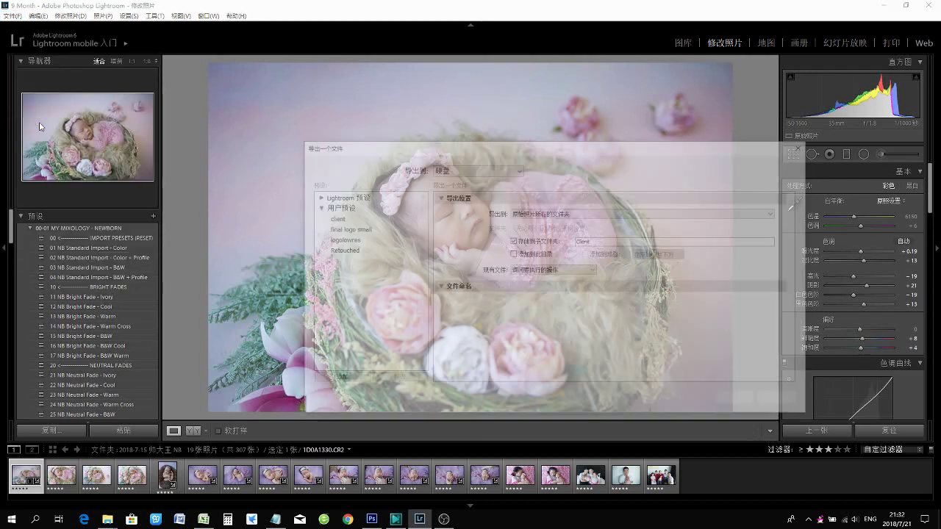
click(782, 401)
click(193, 432)
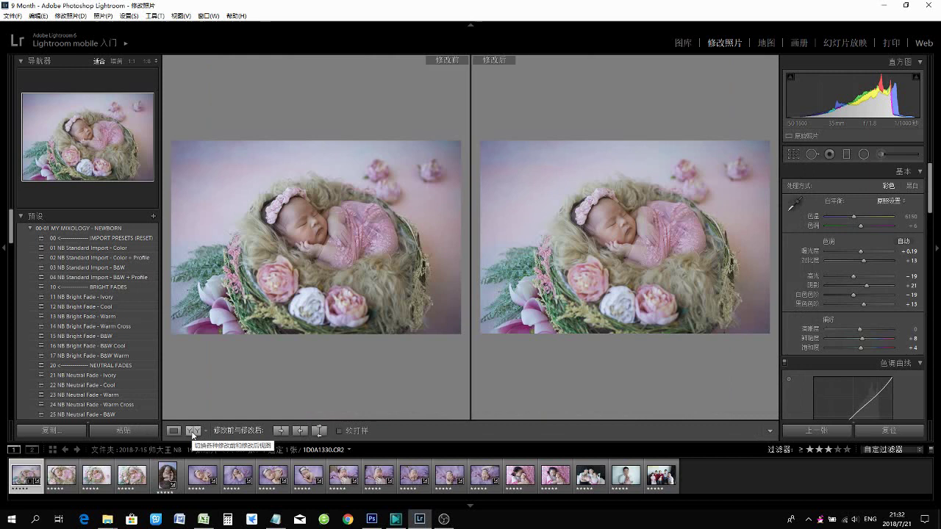
click(174, 431)
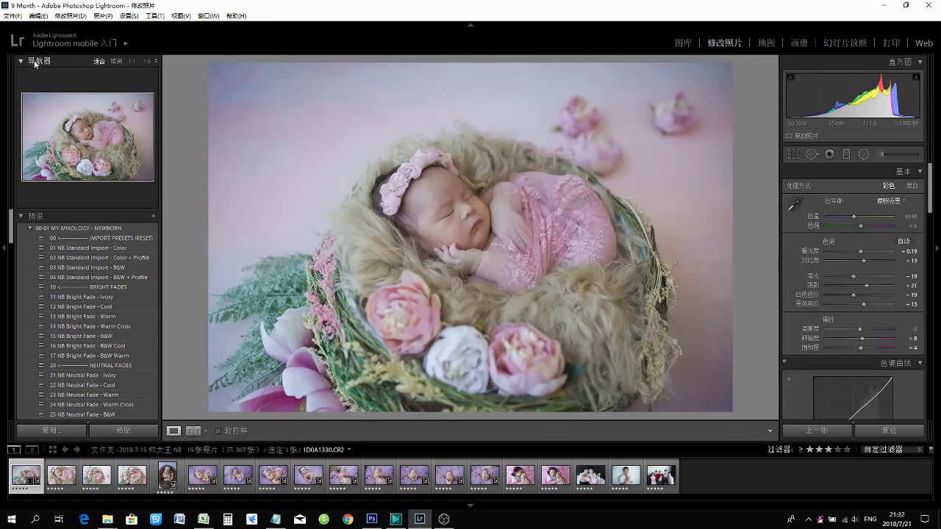
- Export the photo as JPEG using the Retouched preset
click(12, 15)
click(28, 123)
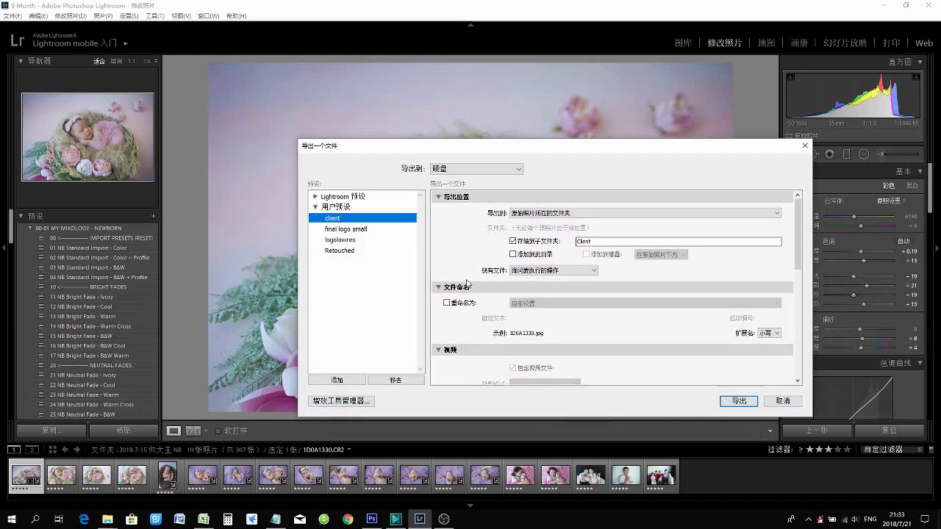
click(340, 250)
click(742, 402)
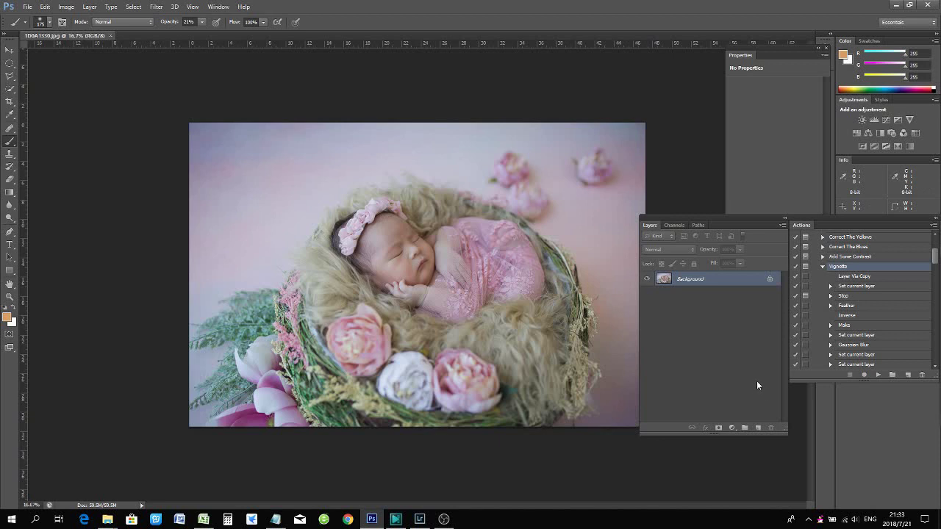
- Zoom in to 25% on the baby's face
key(ctrl+plus)
key(ctrl+plus)
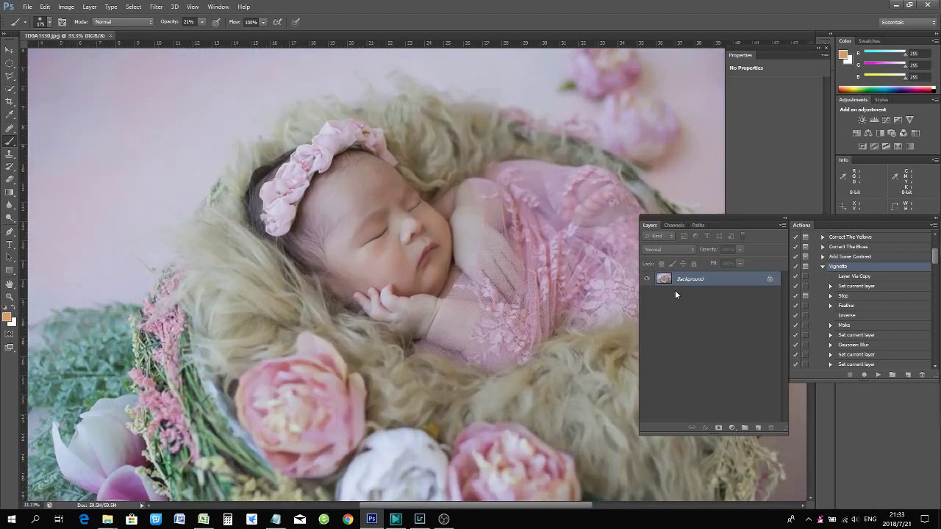
key(ctrl+plus)
- Duplicate the Background layer and heal the blemishes below the eye and on the hand
drag(742, 284, 758, 427)
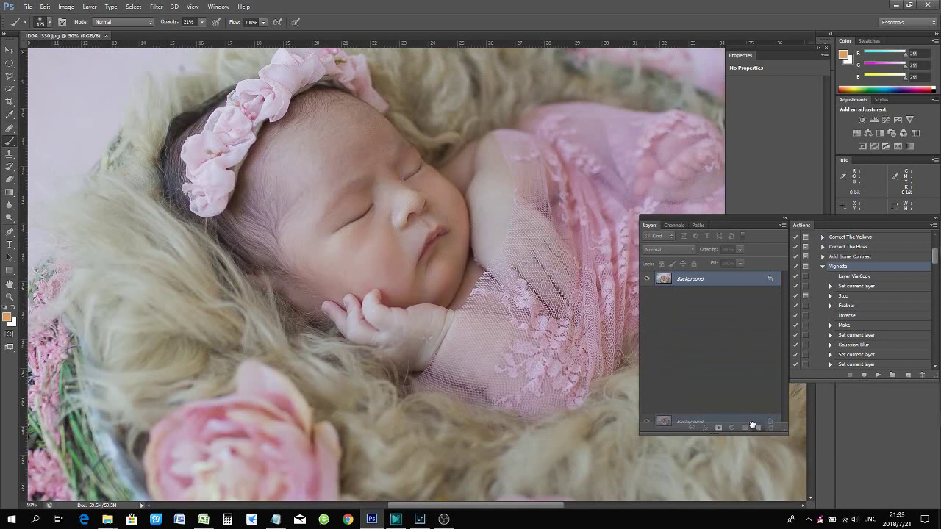
click(10, 129)
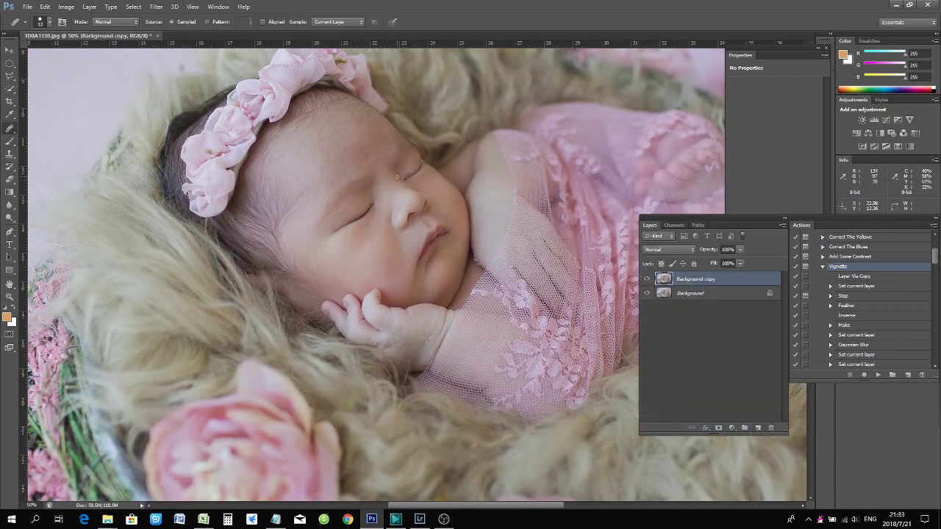
drag(399, 184, 399, 209)
alt+click(420, 331)
drag(370, 341, 371, 331)
scroll(478, 279, down, 1)
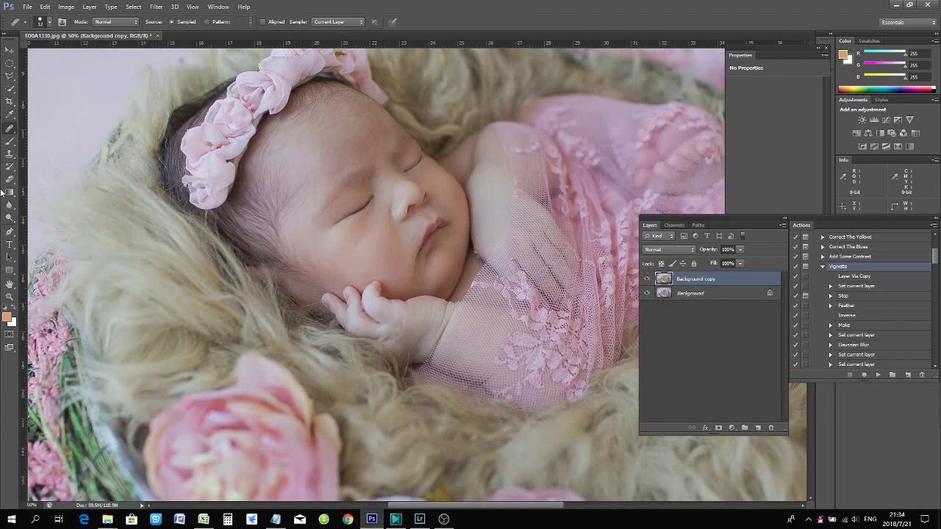
click(10, 75)
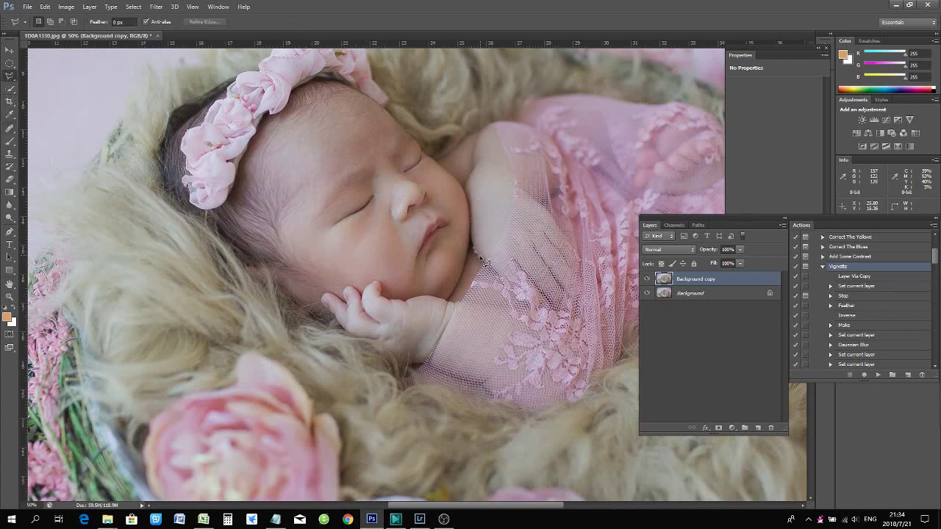
- Select a small chest patch and clone clean skin over the edge of the arm
drag(474, 251, 478, 258)
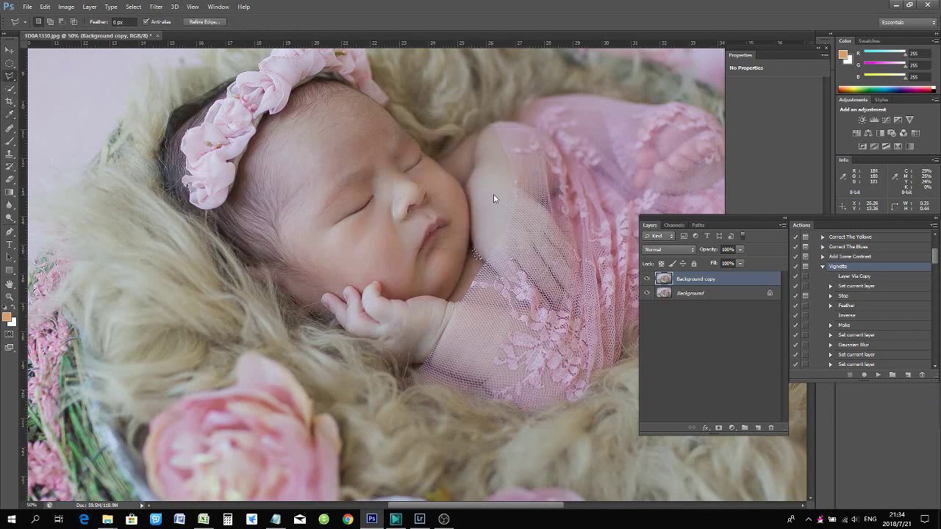
click(495, 195)
key(ctrl+z)
scroll(494, 157, up, 1)
scroll(504, 172, up, 1)
scroll(394, 256, up, 2)
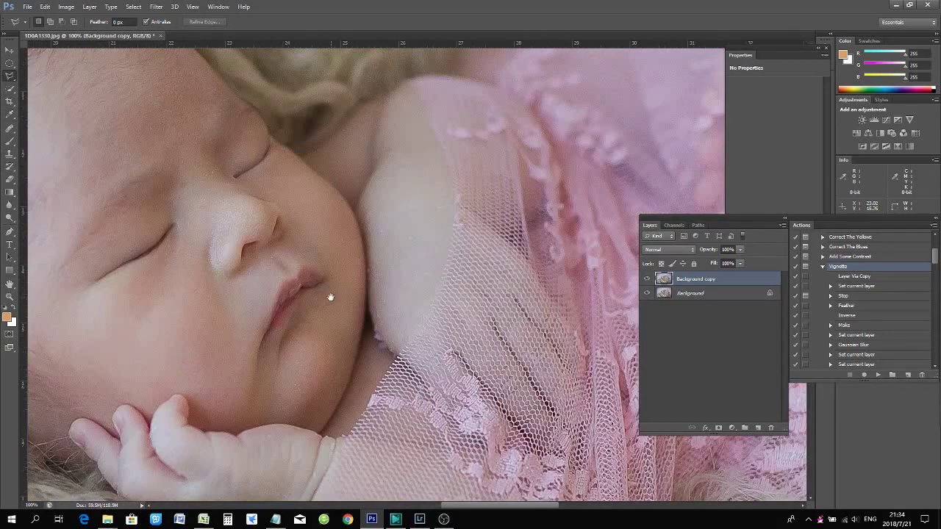
click(10, 154)
alt+click(373, 324)
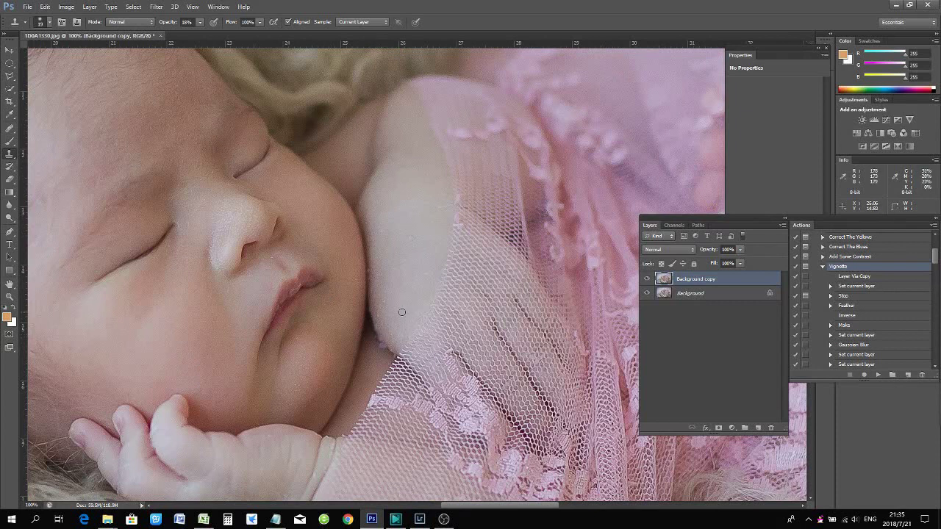
drag(399, 330, 399, 334)
- Set up a tiny brush and sample the dark cheek-crease colour
key(b)
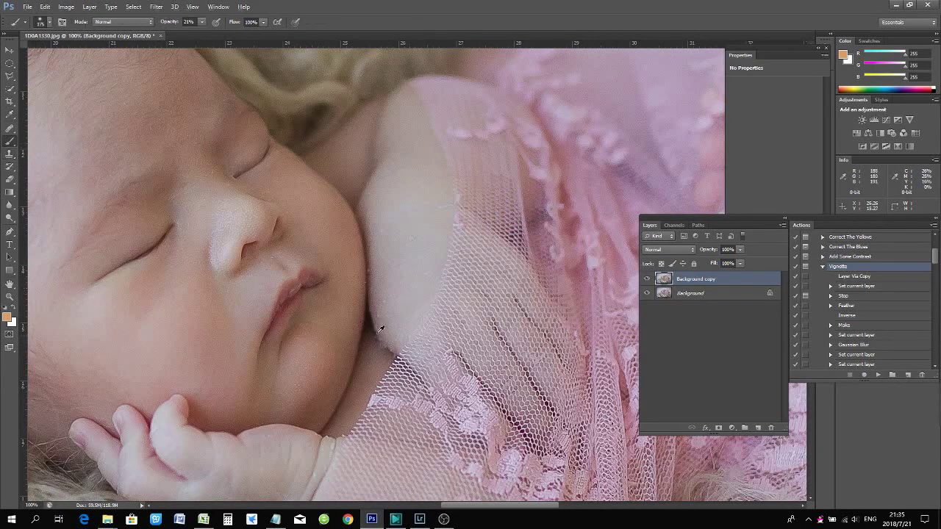
key(bracketleft)
key(bracketleft)
key(bracketleft)
key(bracketleft)
key(bracketleft)
key(bracketleft)
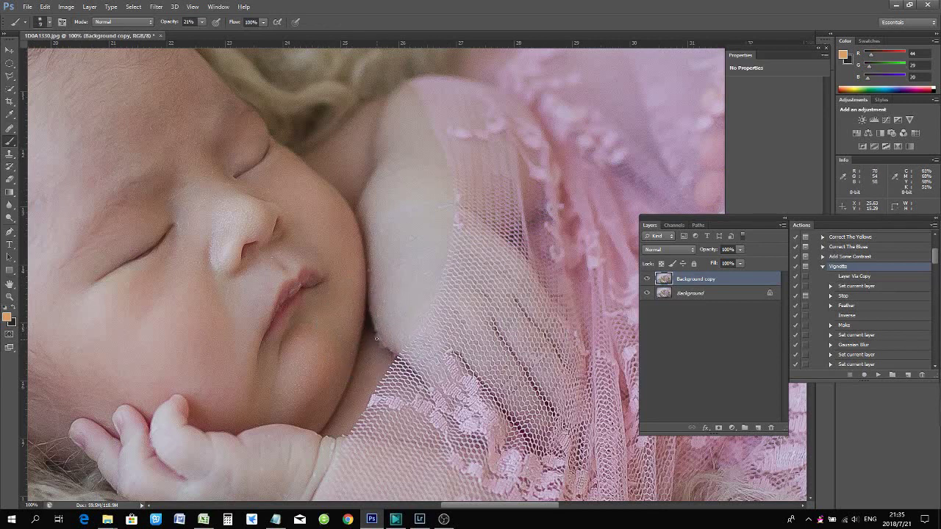
click(13, 309)
alt+click(371, 324)
alt+click(368, 339)
- On a new Layer 1, paint a soft darker shadow along the cheek–arm crease, then zoom out
scroll(371, 343, down, 2)
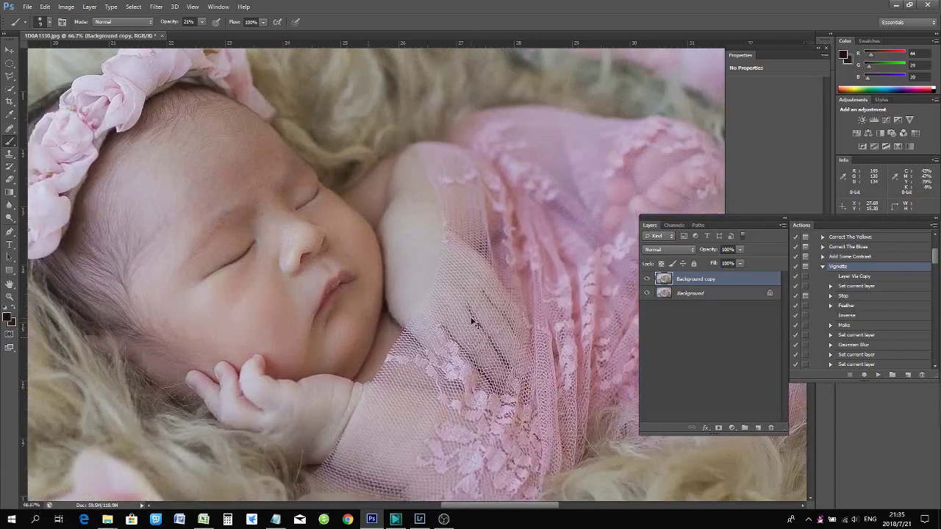
scroll(473, 319, up, 1)
scroll(433, 278, up, 1)
scroll(433, 277, up, 1)
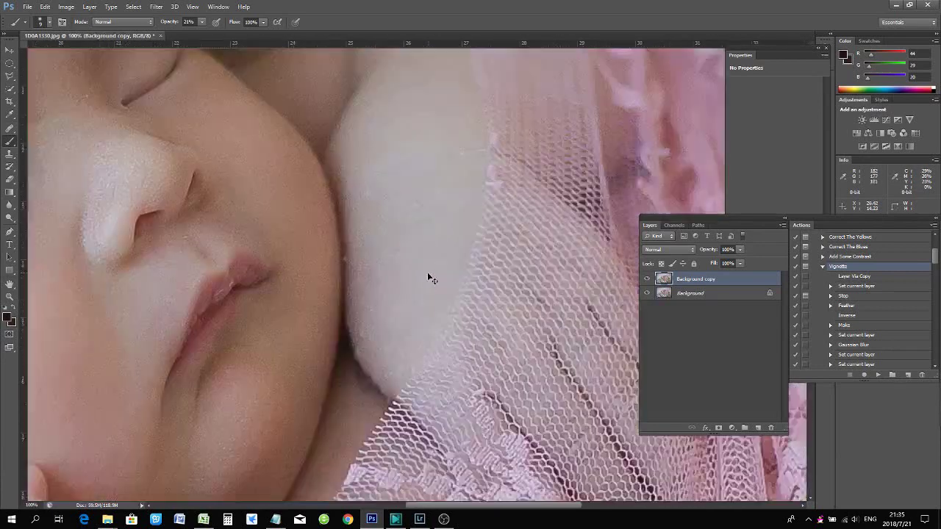
scroll(427, 272, up, 1)
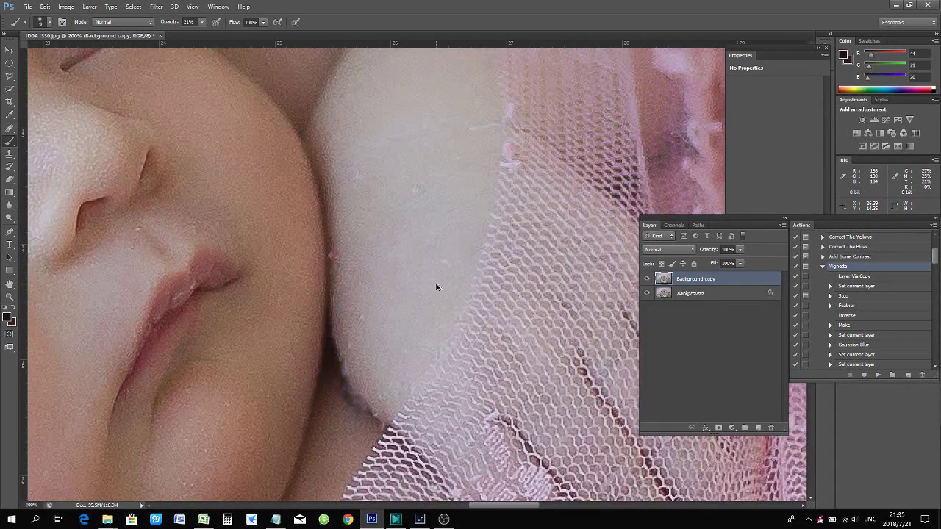
click(758, 428)
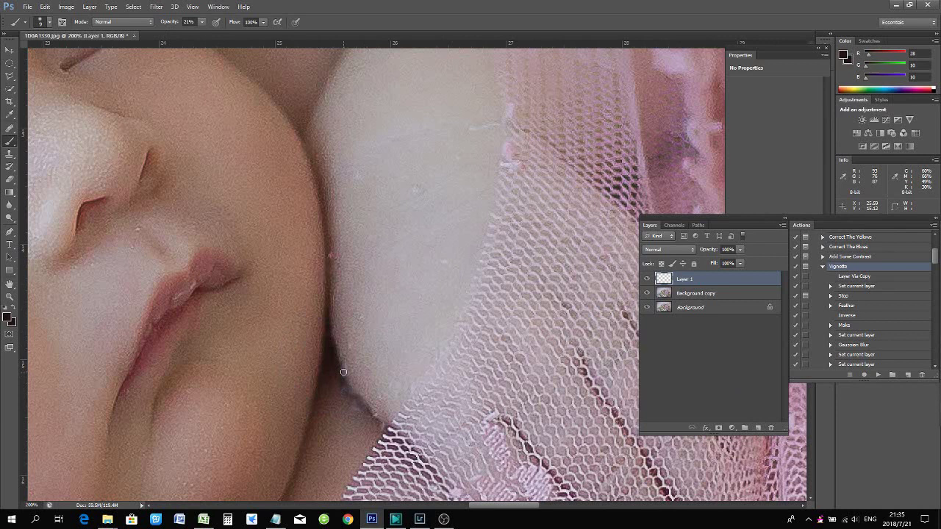
drag(337, 384, 371, 421)
alt+click(338, 401)
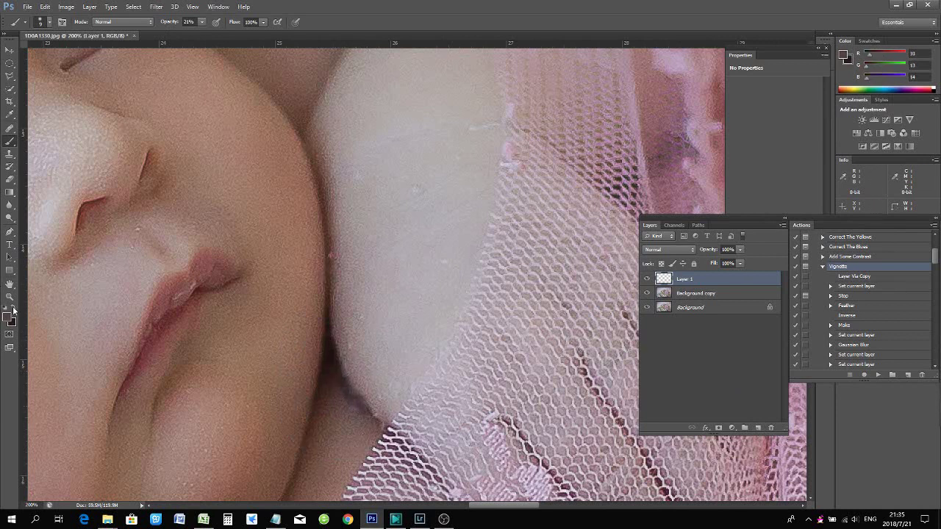
key(bracketright)
key(bracketright)
key(bracketright)
key(ctrl+z)
key(ctrl+minus)
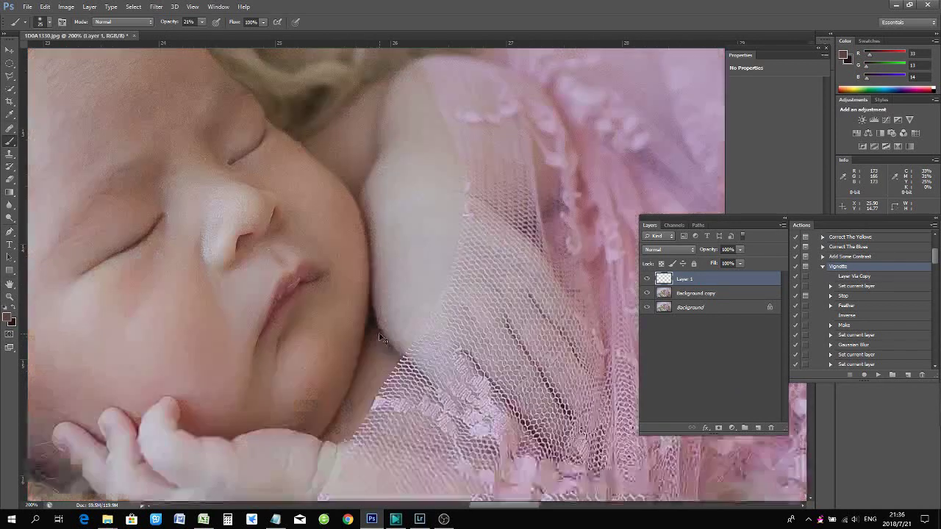
key(ctrl+minus)
key(ctrl+minus)
key(ctrl+minus)
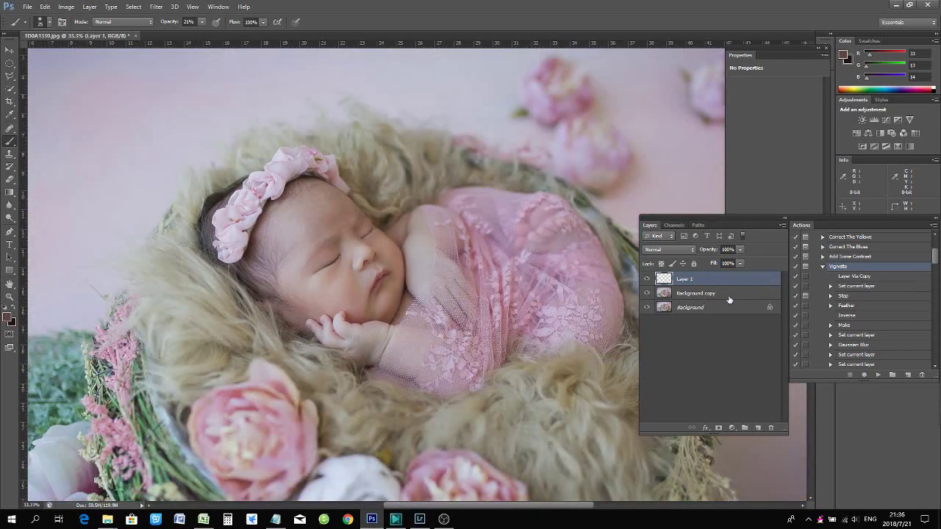
- Merge Layer 1 and Background copy into one layer, then duplicate it
shift+click(731, 298)
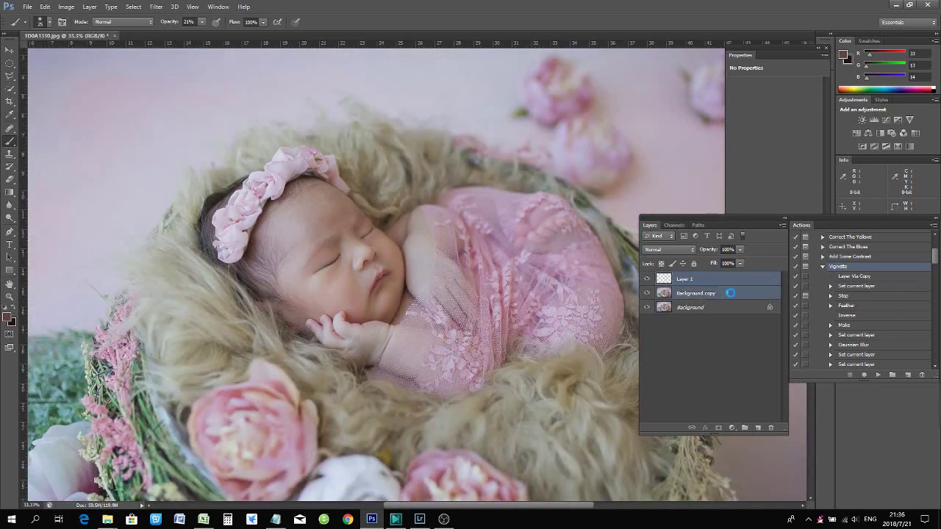
key(ctrl+e)
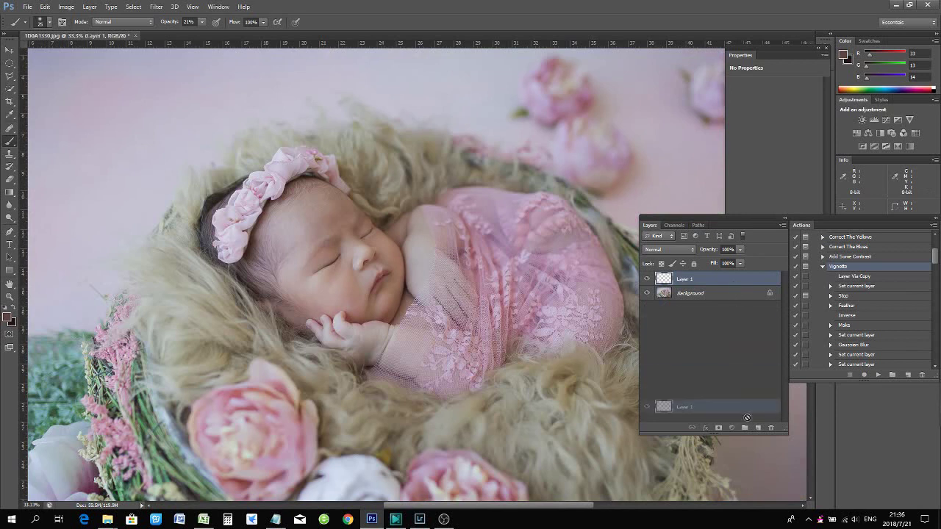
drag(729, 282, 757, 427)
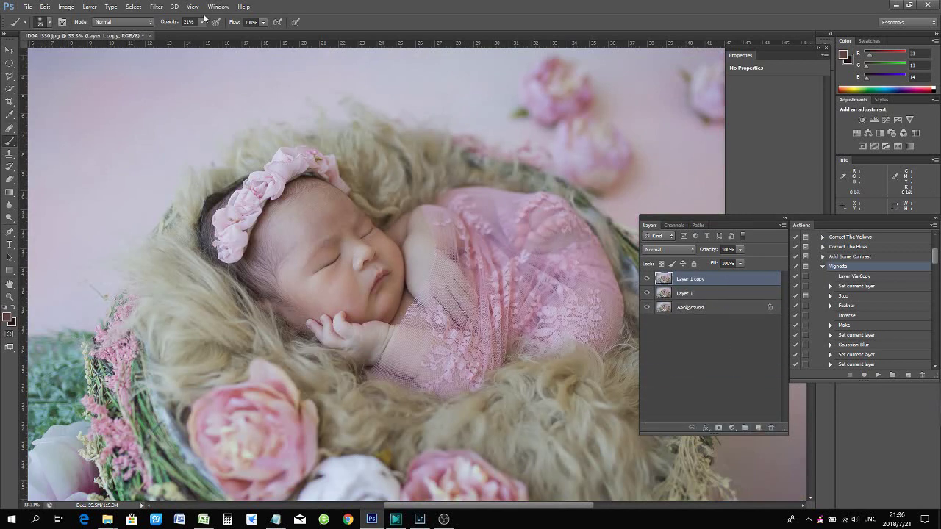
- Apply Imagenomic Portraiture to the copy, sampling the baby's skin tone for smoothing
click(156, 6)
click(306, 231)
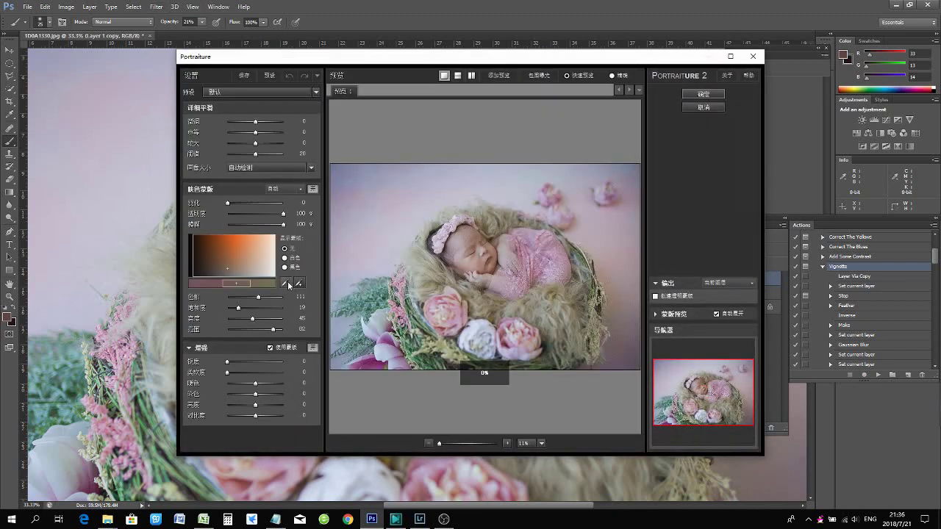
click(476, 232)
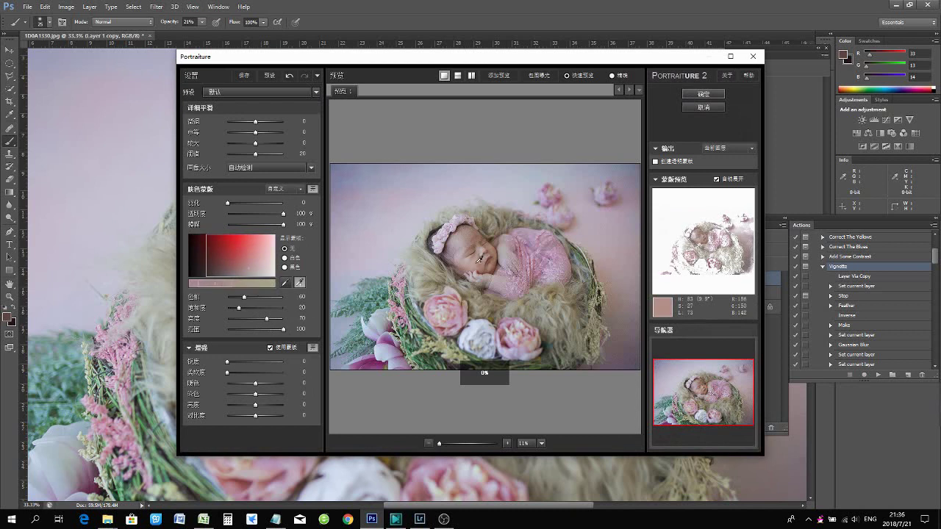
click(699, 91)
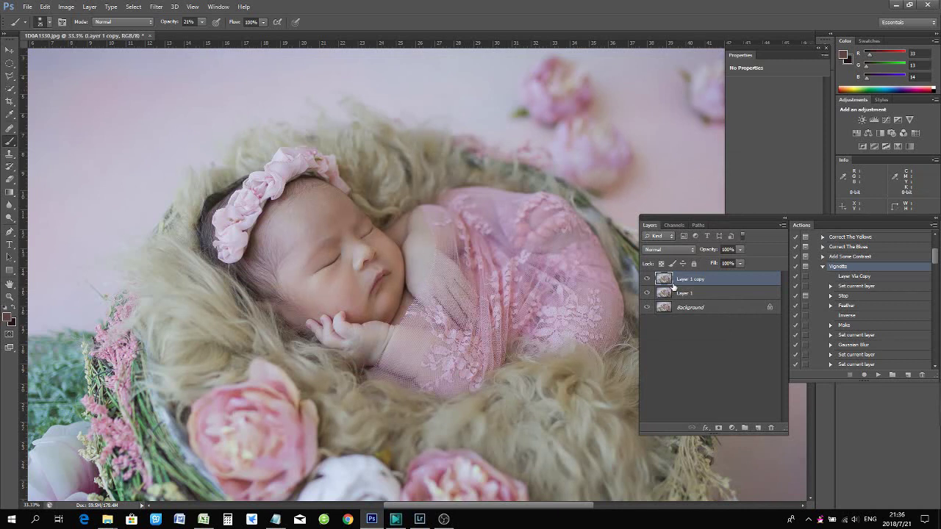
- Add a white layer mask to Layer 1 copy and set the brush colour to black
click(719, 428)
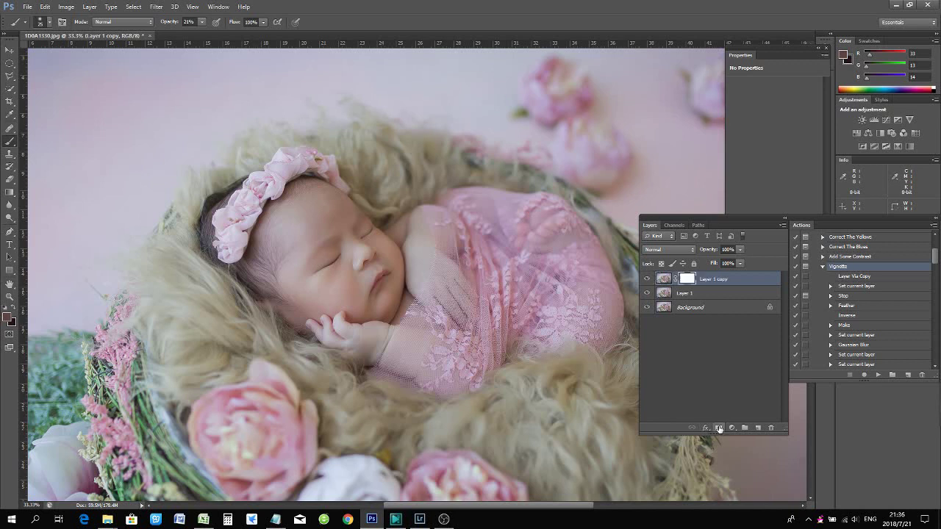
right_click(349, 245)
key(Escape)
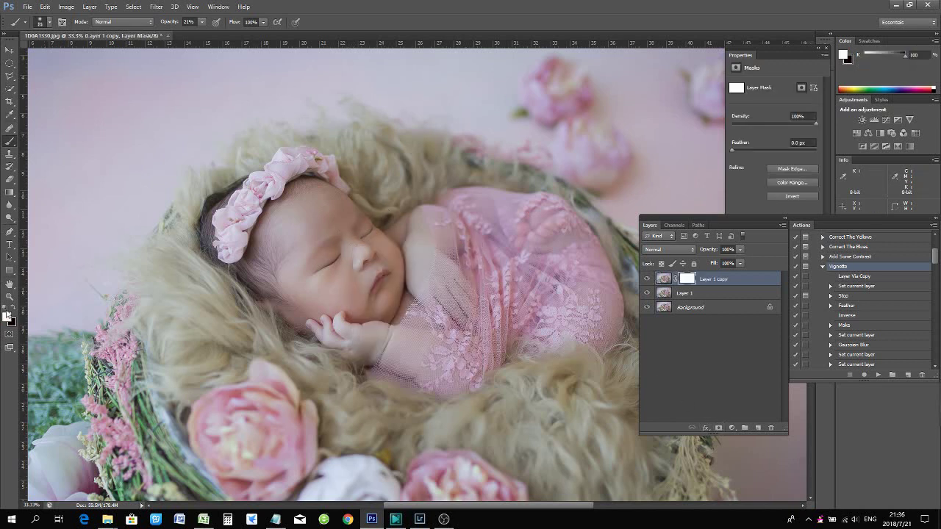
click(12, 309)
- Enlarge the brush, mask the smoothing around the face, and toggle the layer to compare
key(ctrl+minus)
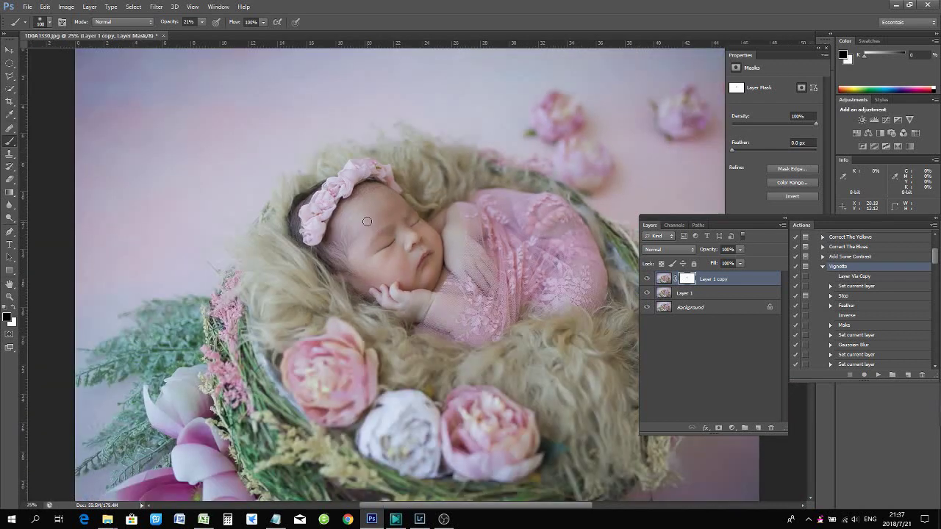
key(bracketright)
key(bracketright)
key(bracketright)
key(ctrl+minus)
click(647, 279)
click(647, 279)
key(ctrl+plus)
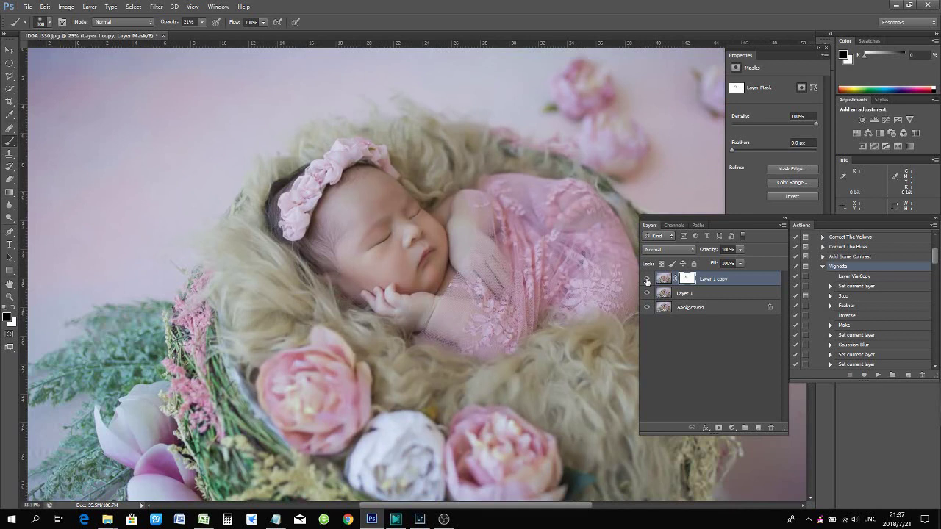
click(647, 279)
key(ctrl+plus)
click(646, 279)
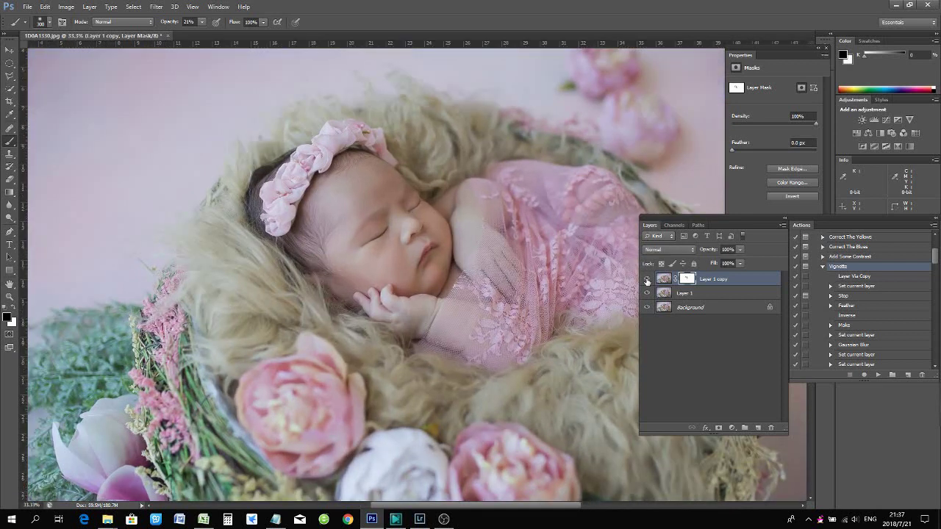
key(ctrl+minus)
key(ctrl+minus)
ctrl+click(685, 295)
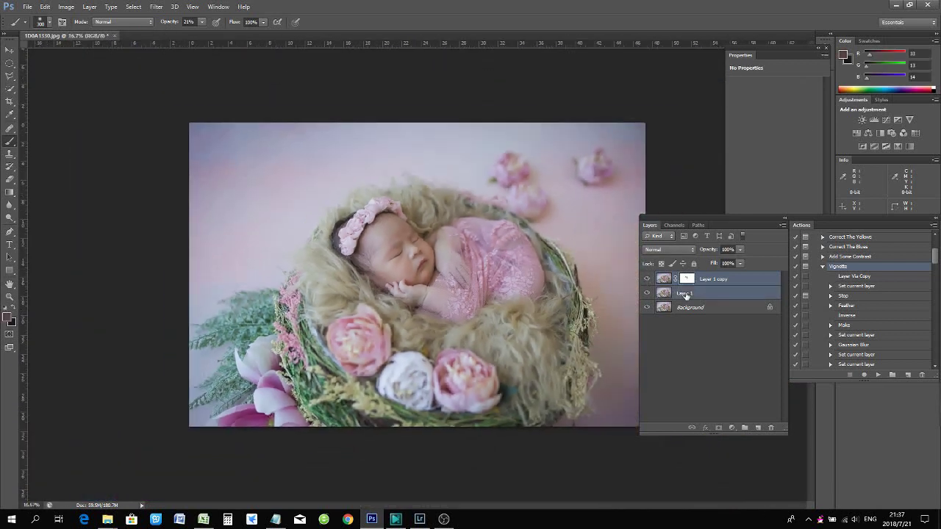